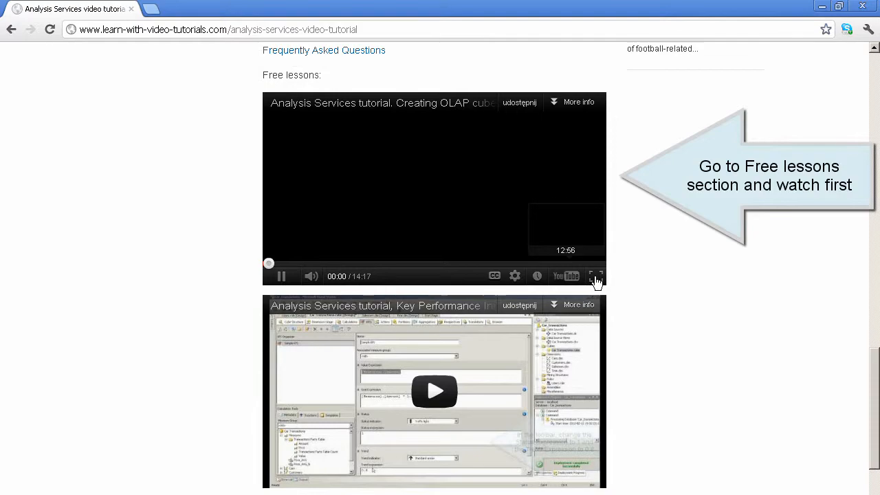
- Show the first free lesson, on creating an OLAP cube, in full screen
left_click(593, 276)
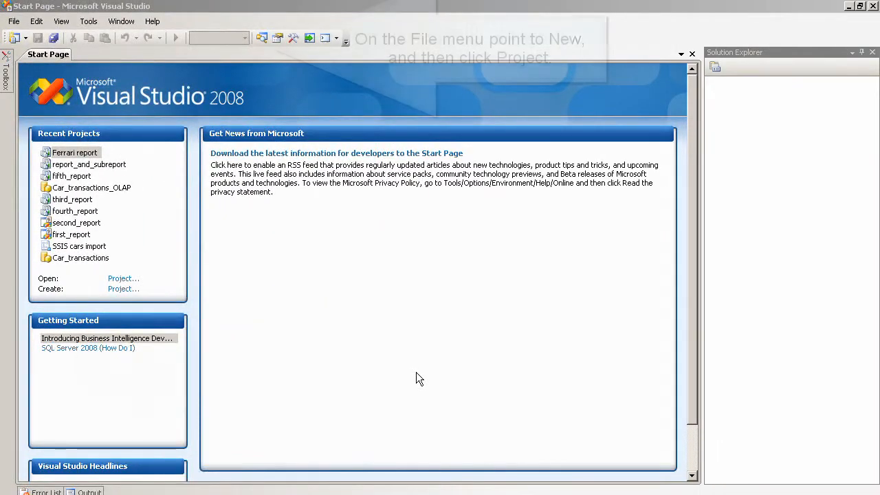
- In Visual Studio, create a new project named olap_report from the Report Server Project Wizard template
left_click(15, 23)
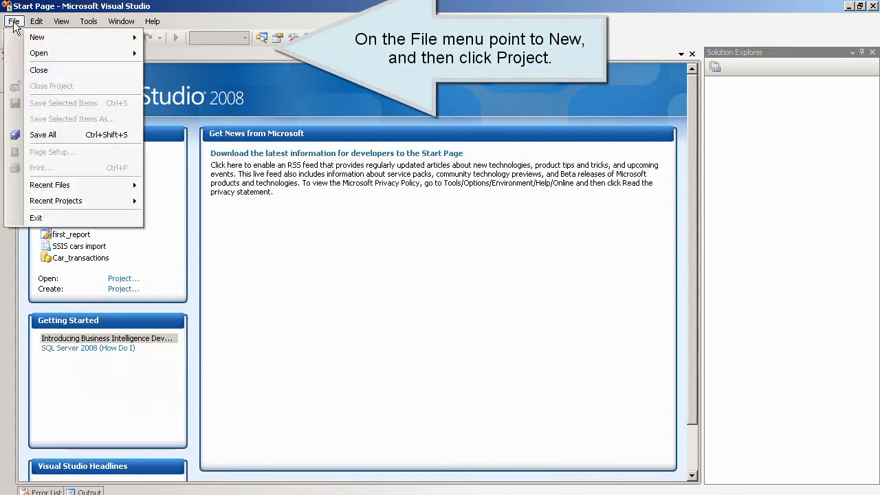
mouse_move(40, 39)
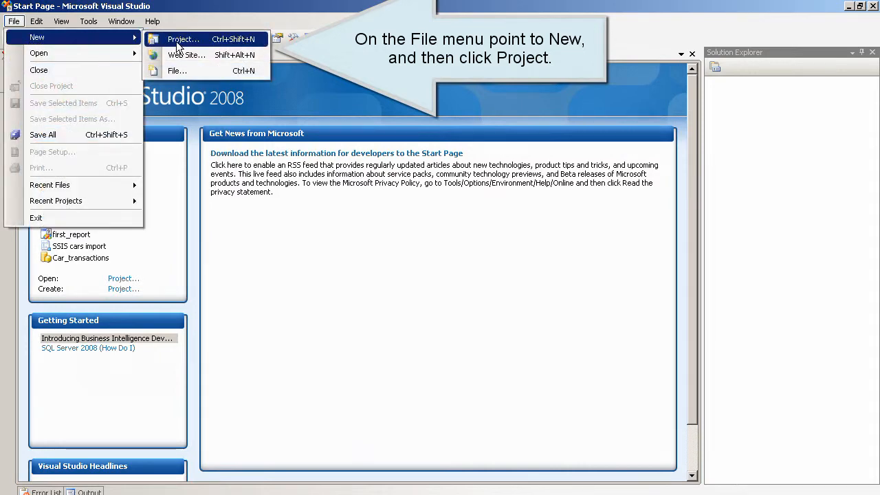
left_click(156, 44)
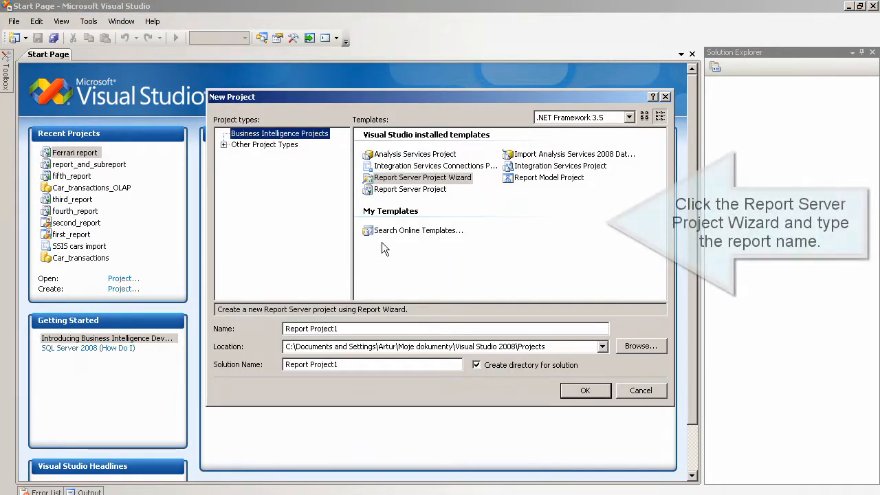
left_click(412, 178)
triple_click(358, 333)
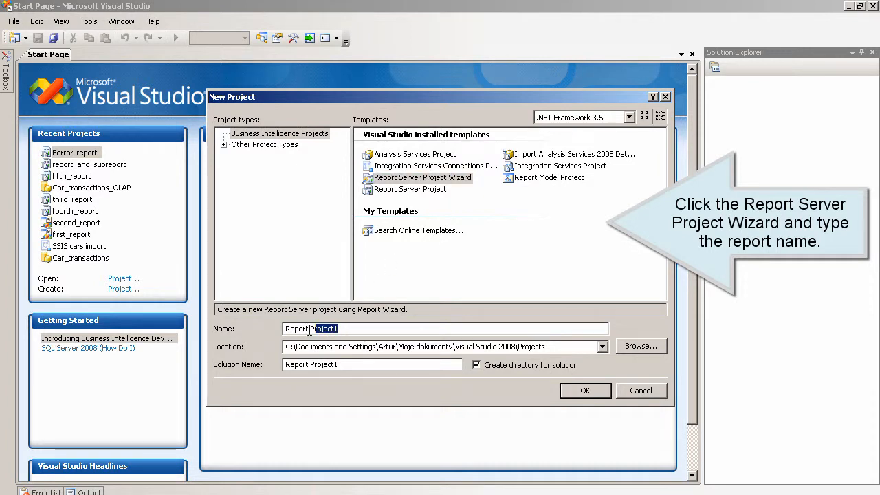
type("olap")
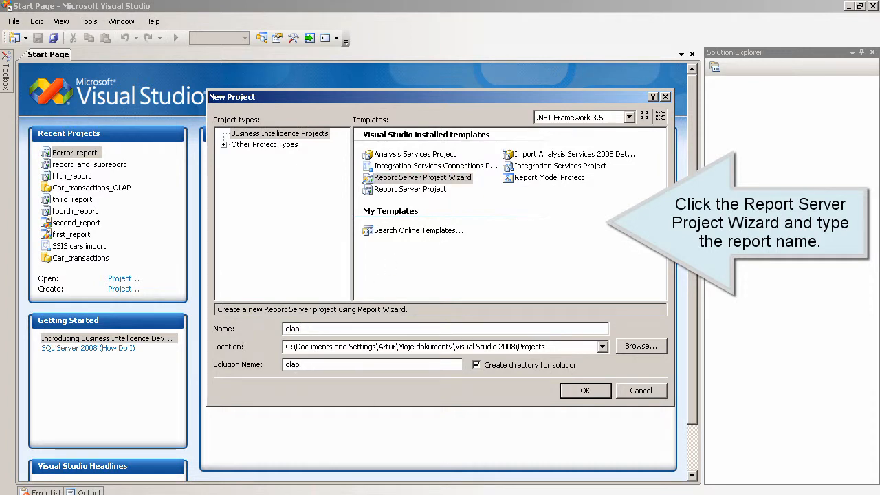
type("_report")
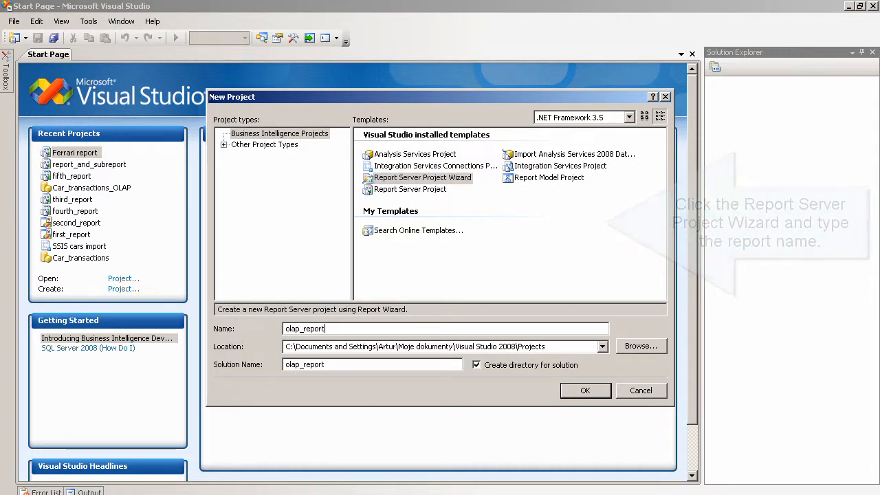
left_click(590, 393)
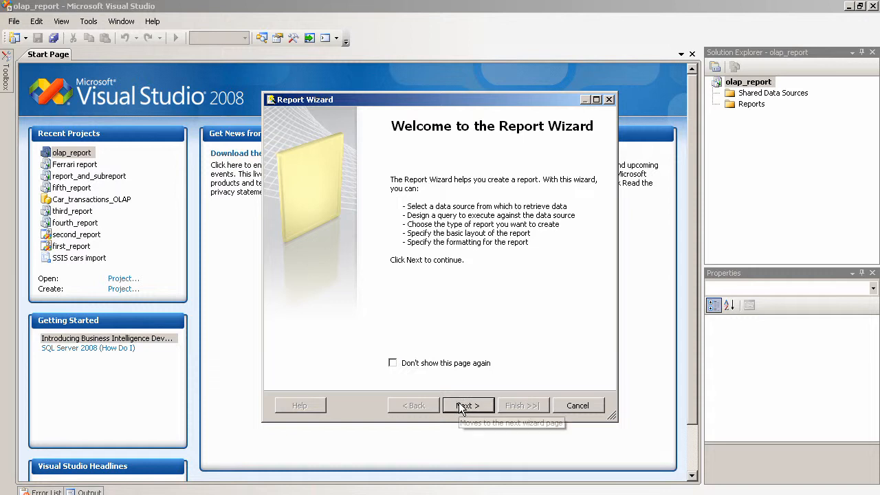
- Define a new report data source named ds_olap with the type Microsoft SQL Server Analysis Services
left_click(461, 405)
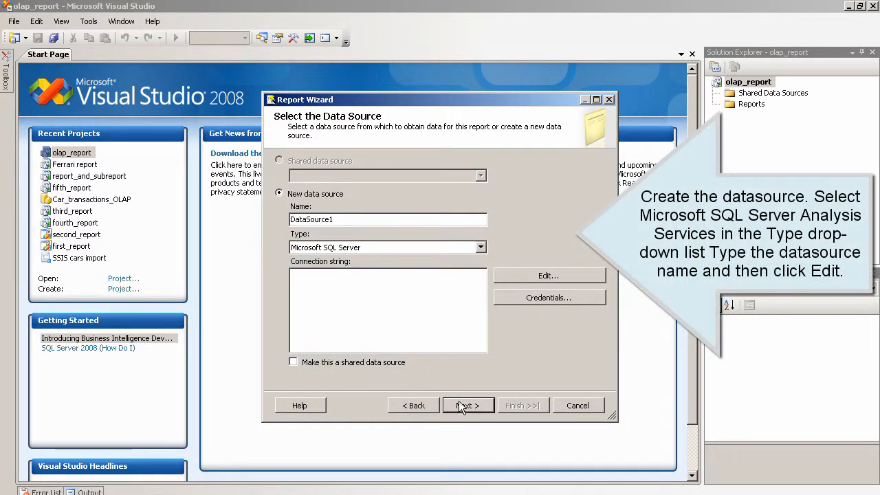
left_click_drag(344, 220, 272, 221)
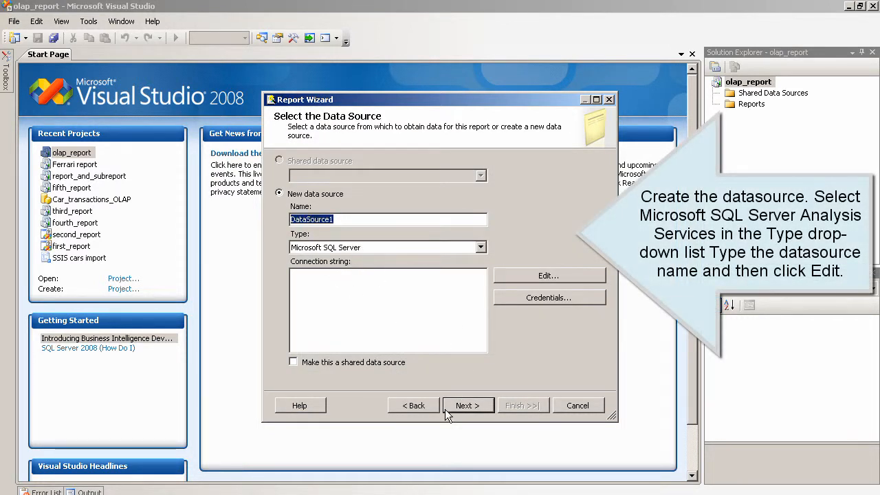
type("ds_olap")
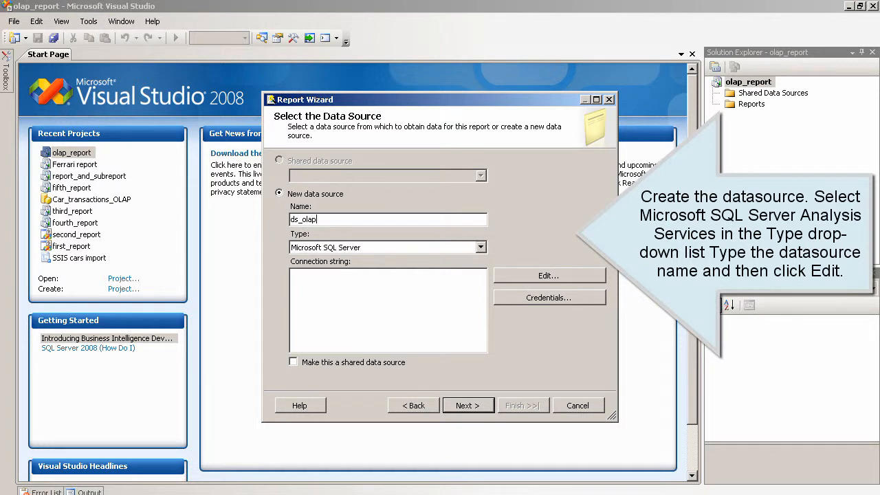
left_click(480, 248)
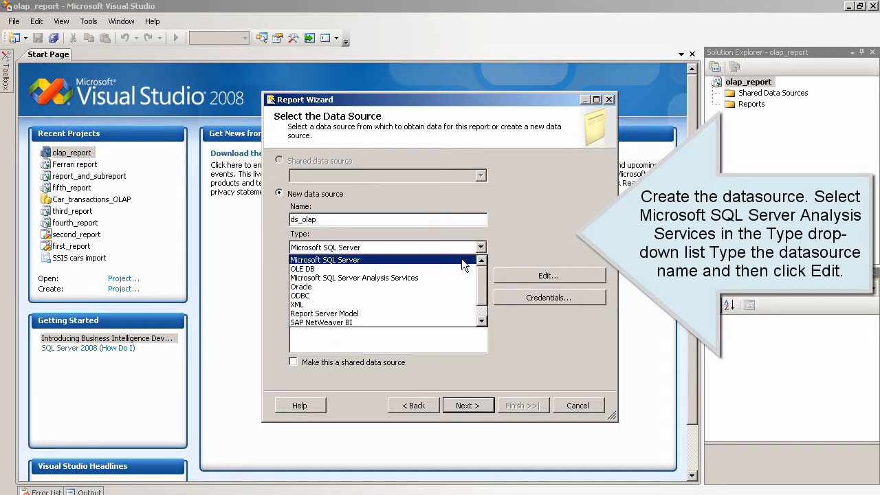
left_click(421, 277)
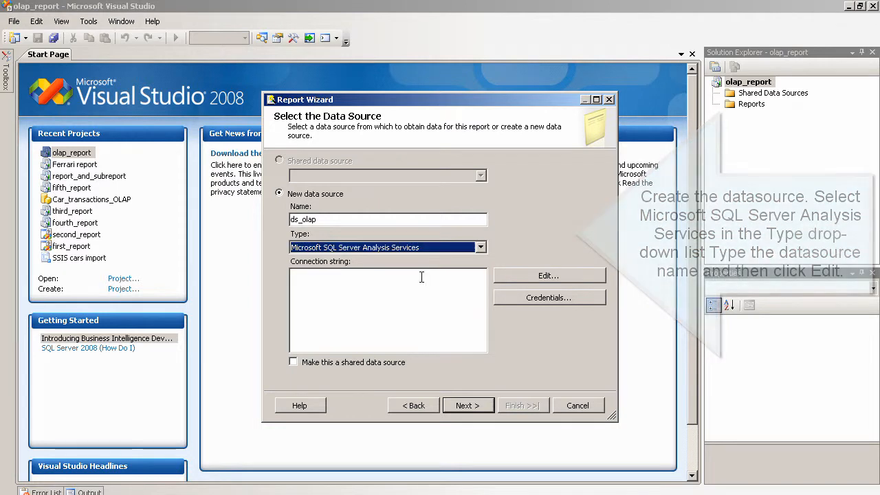
- Connect the data source to the Car_transactions_OLAP database on server localhost, testing the connection before accepting it
left_click(527, 274)
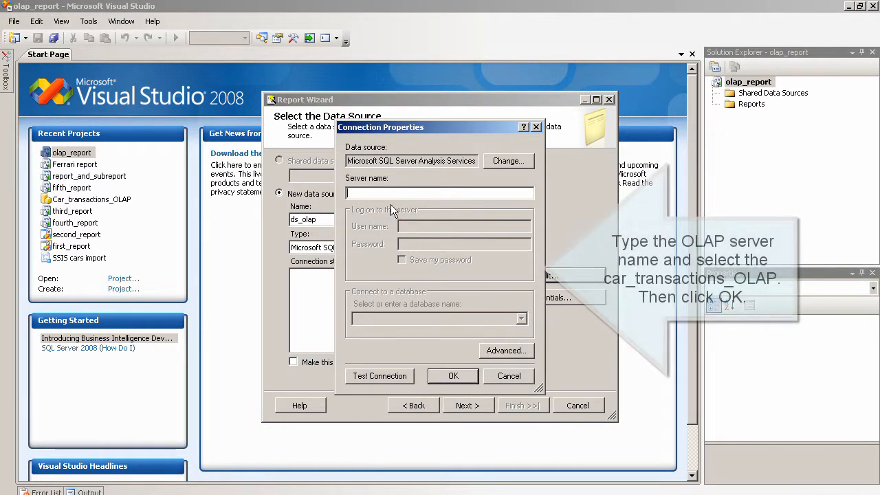
left_click(377, 194)
type("localhost")
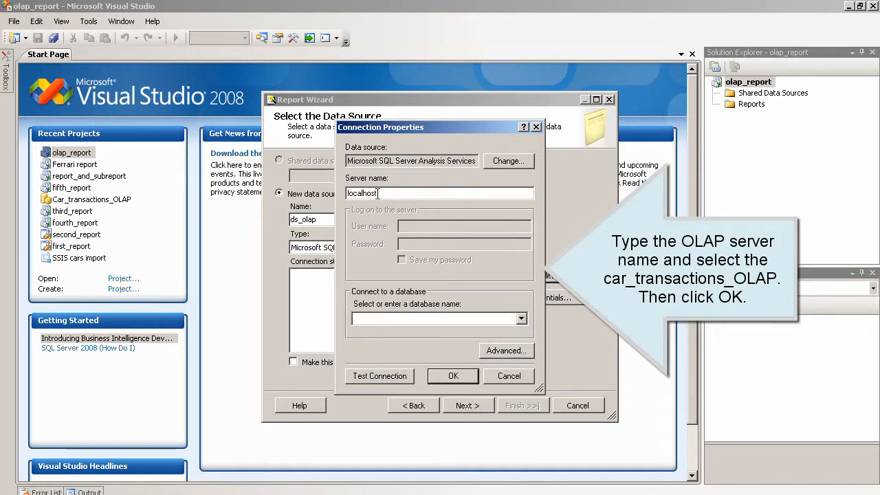
left_click(521, 319)
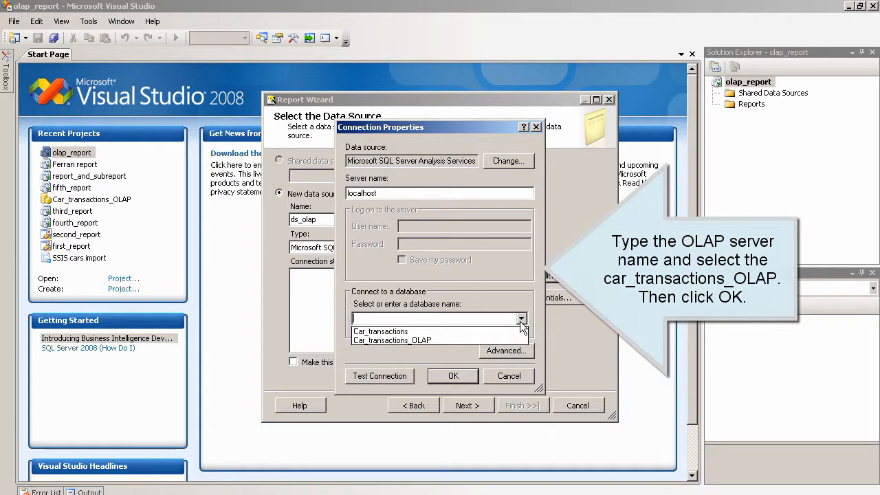
left_click(457, 339)
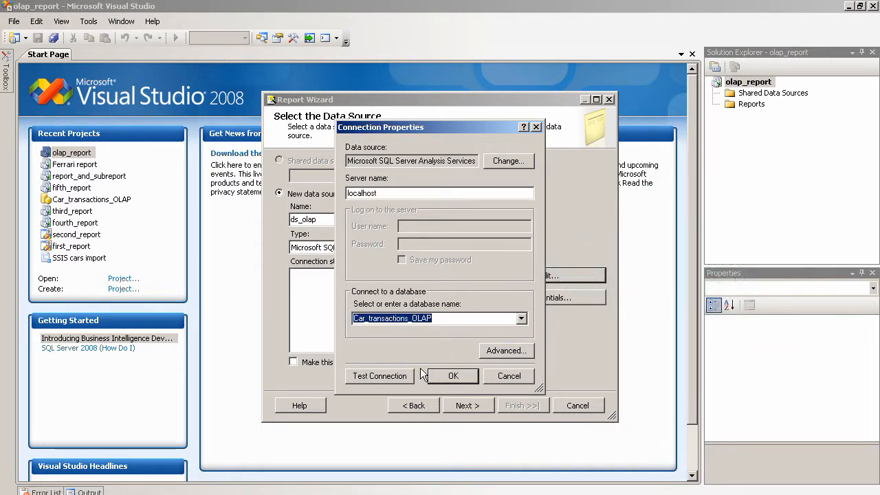
left_click(377, 376)
left_click(441, 294)
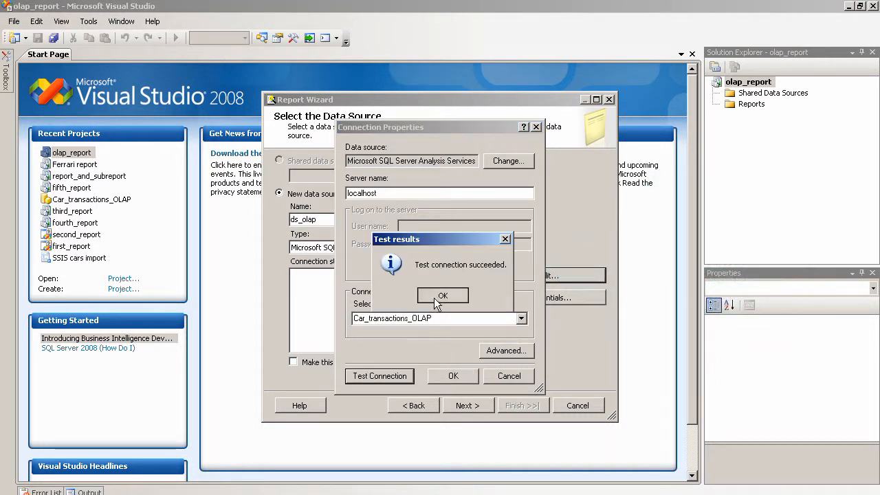
left_click(451, 375)
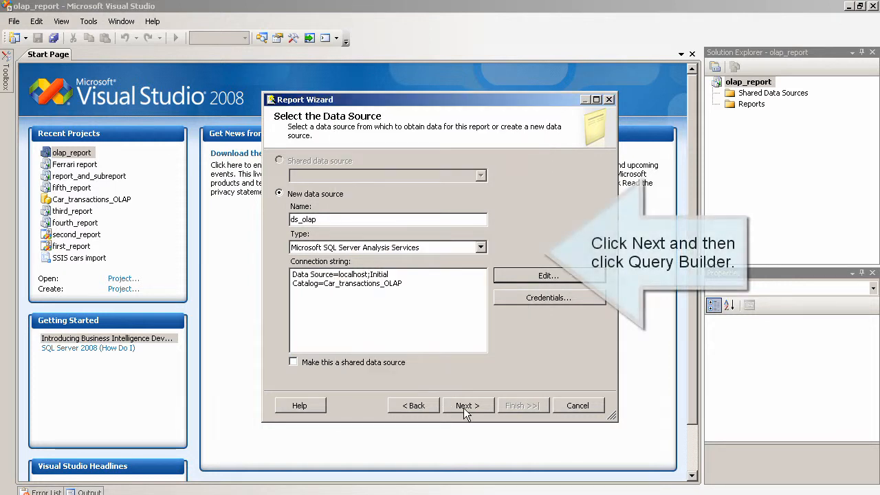
- Open the query builder maximized and filter the Salesmen dimension to Boss Id equal to the first listed boss
left_click(464, 406)
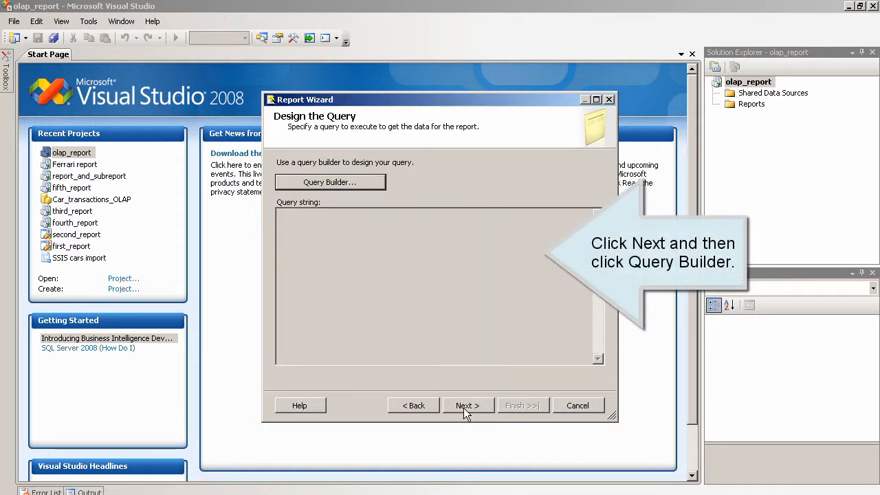
left_click(349, 181)
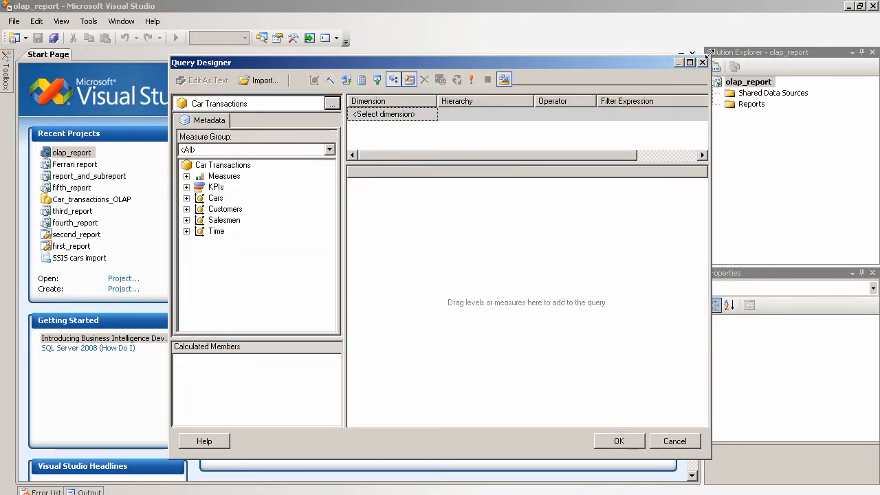
left_click(689, 62)
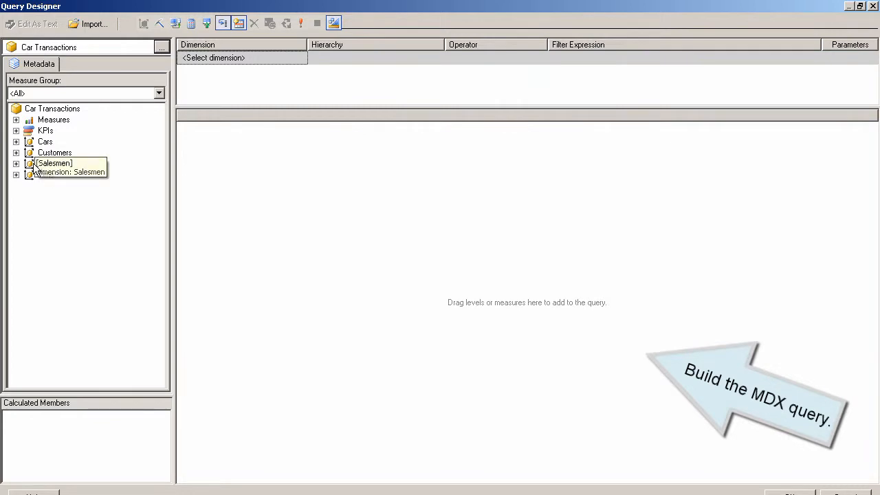
left_click_drag(33, 165, 272, 59)
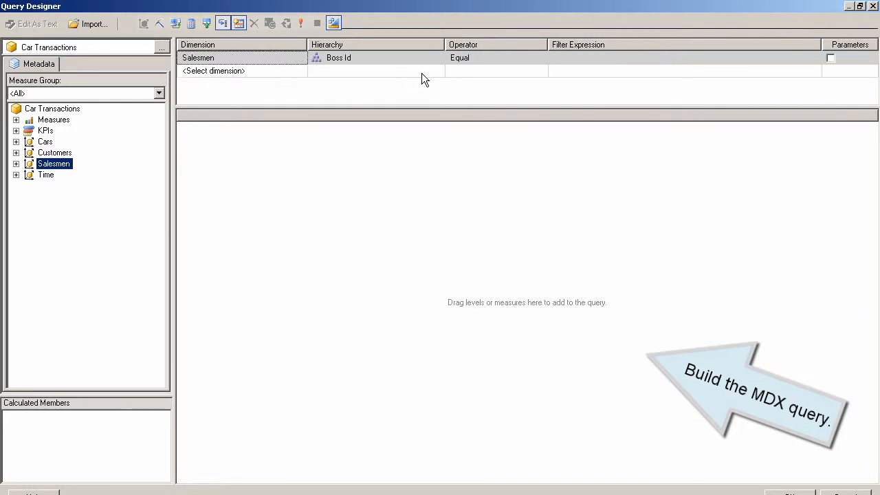
left_click(602, 59)
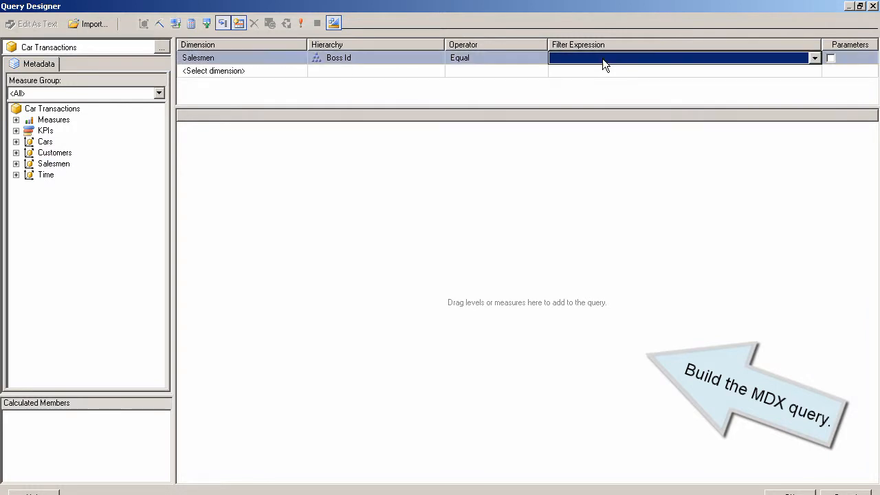
left_click(813, 58)
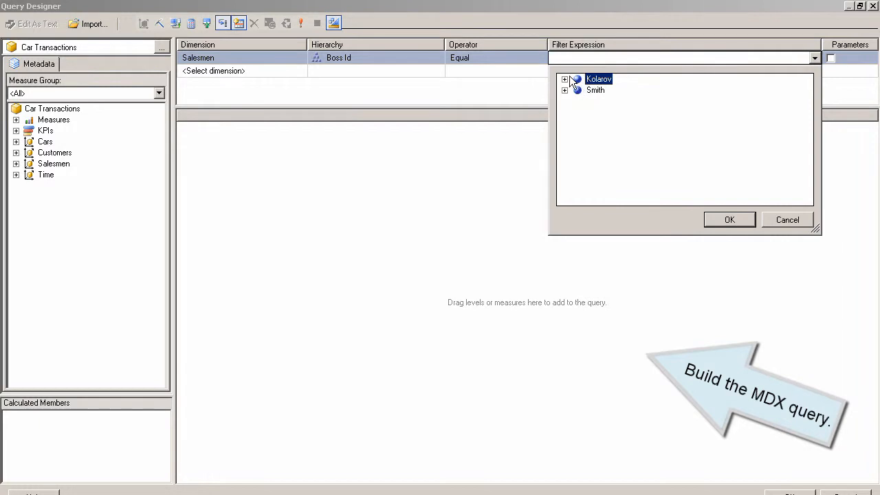
left_click(730, 220)
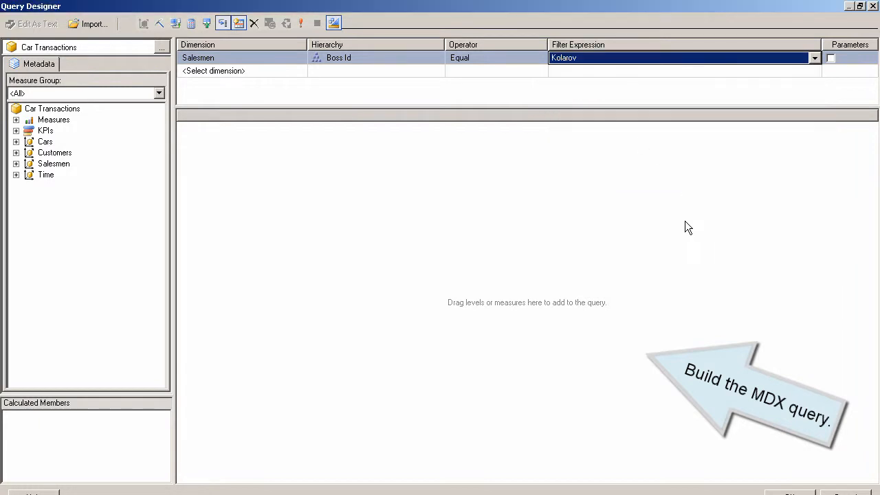
- Add the Company, Country, Model and Cat Id attributes of the Cars dimension to the query, in that order
left_click(15, 142)
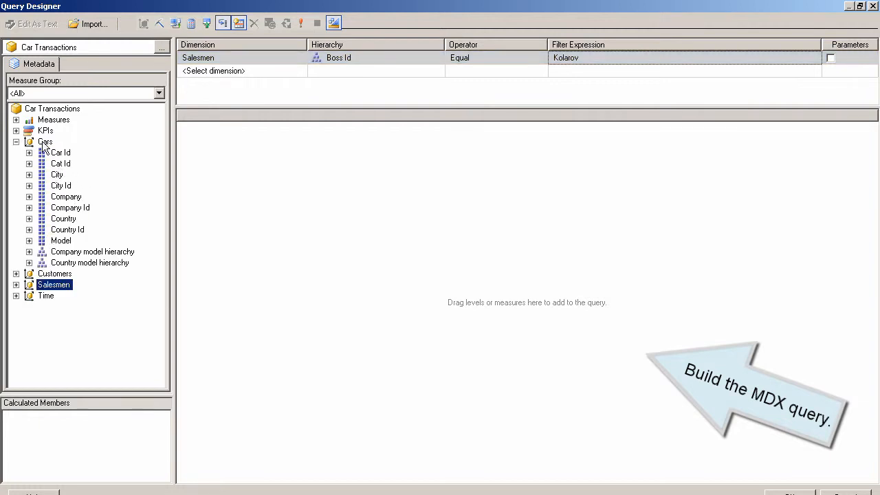
left_click_drag(66, 197, 230, 177)
left_click_drag(63, 220, 253, 161)
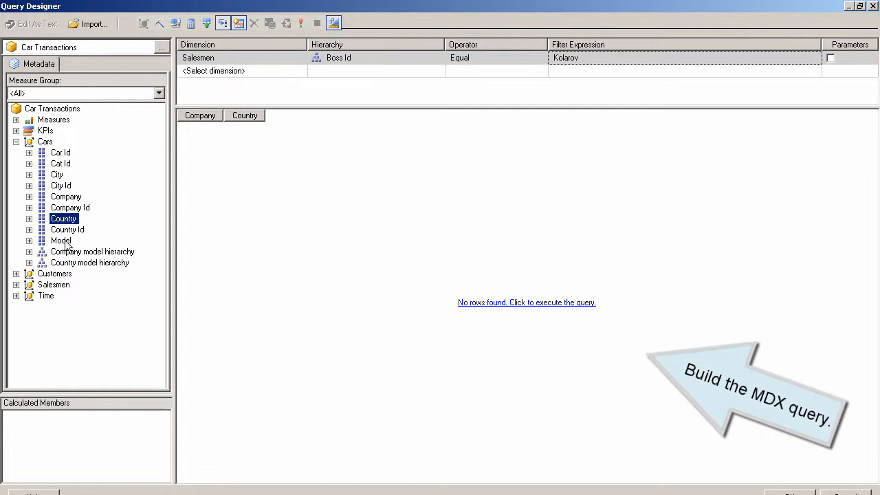
left_click_drag(60, 240, 317, 147)
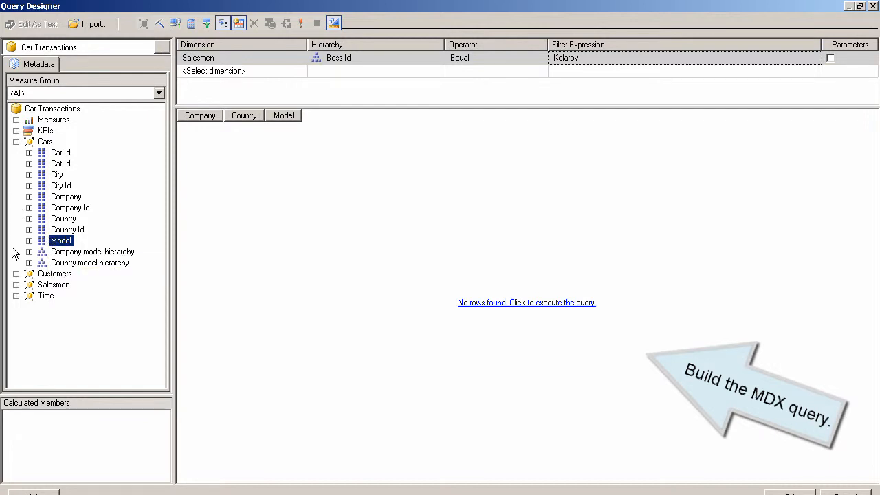
left_click(59, 165)
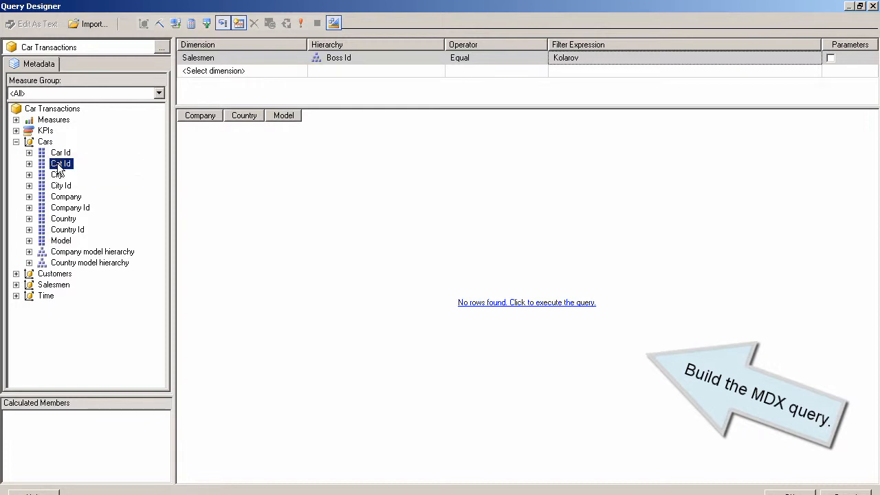
left_click_drag(59, 170, 310, 155)
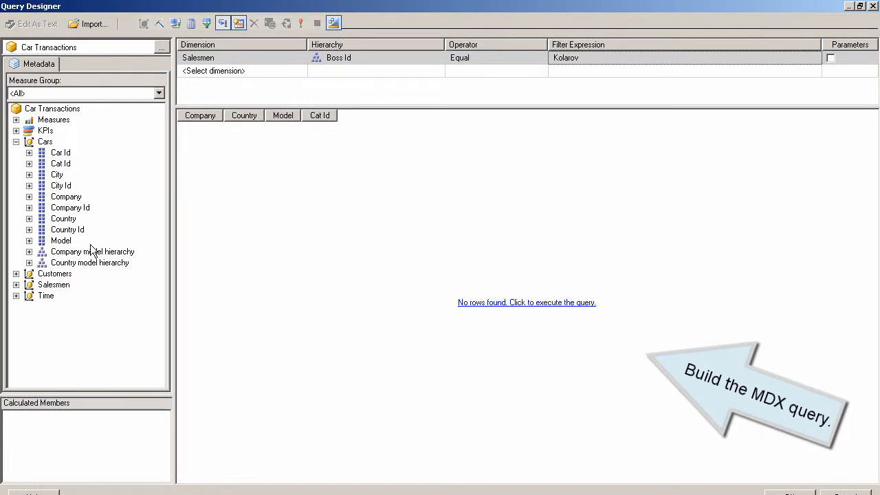
- Add the Amount and Price measures from Transactions Facts Table to the query and restore the designer window's size
left_click(16, 141)
left_click(15, 120)
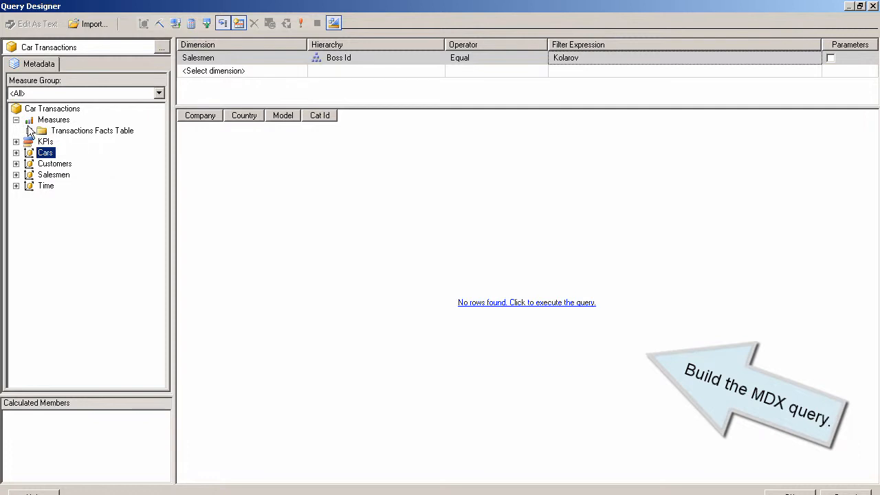
left_click(29, 131)
left_click_drag(76, 142, 337, 152)
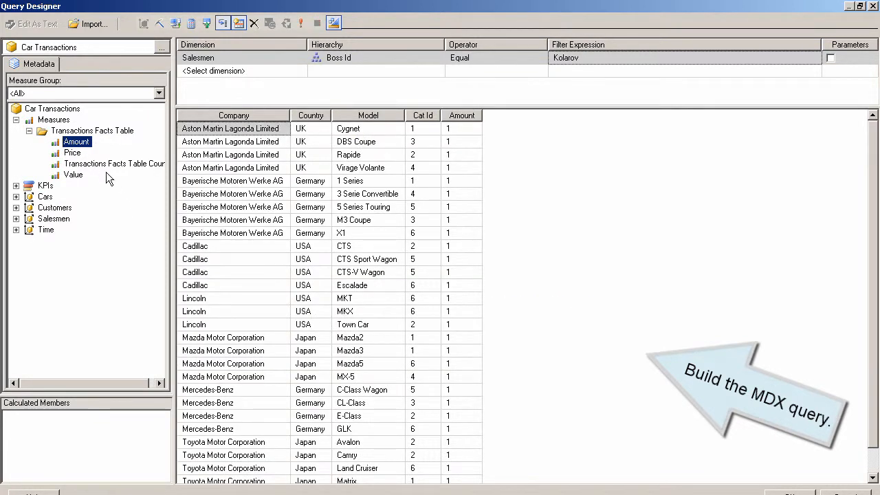
left_click(77, 156)
left_click_drag(77, 160, 509, 142)
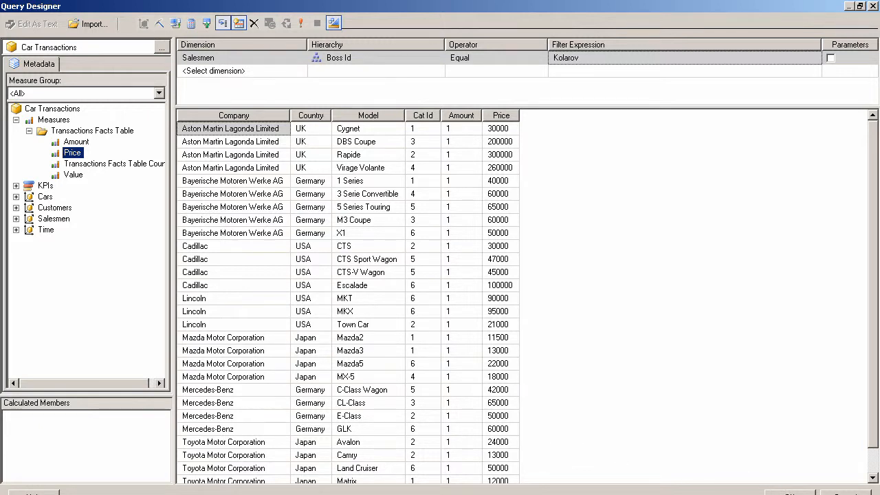
left_click(860, 6)
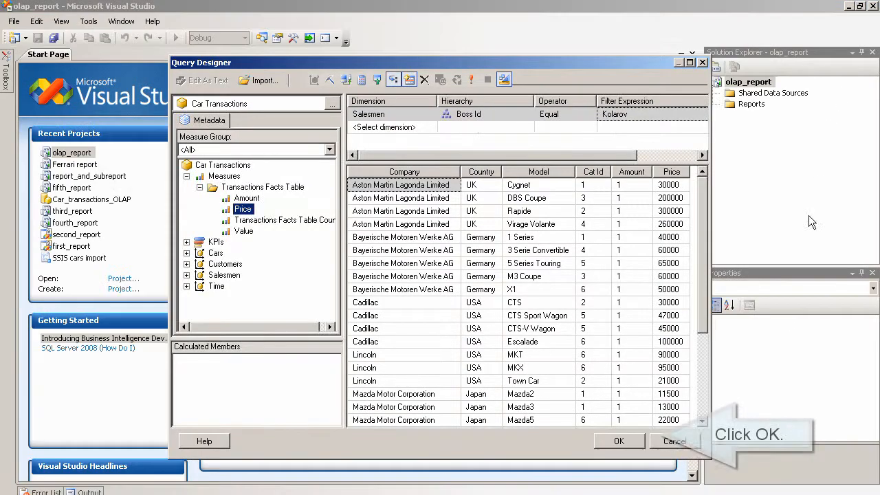
- Accept the designed cube query into the Report Wizard and keep Tabular as the report type
left_click(618, 442)
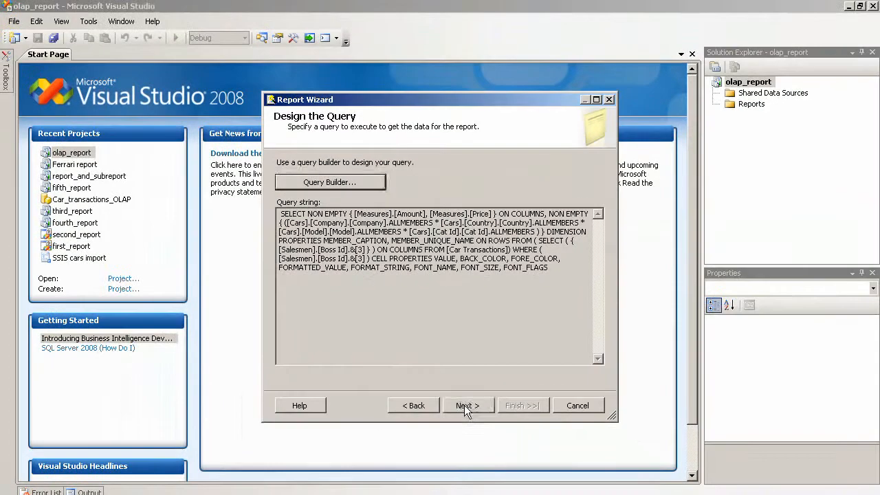
left_click(471, 450)
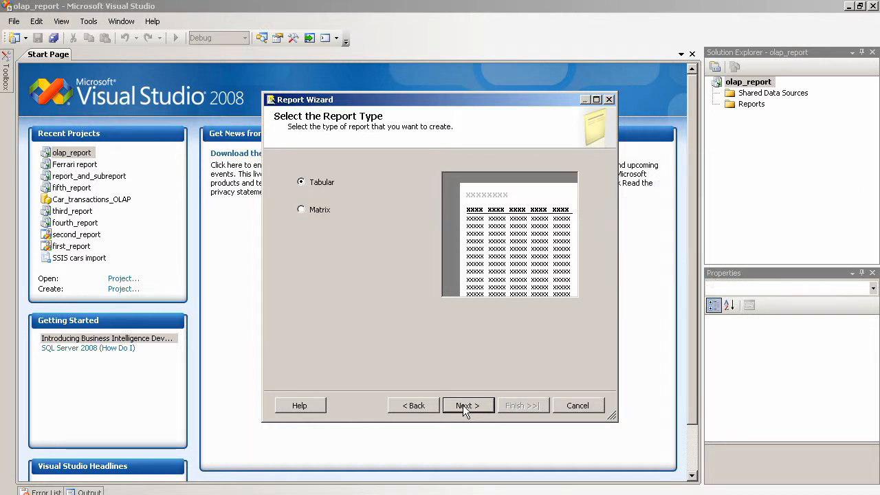
left_click(463, 405)
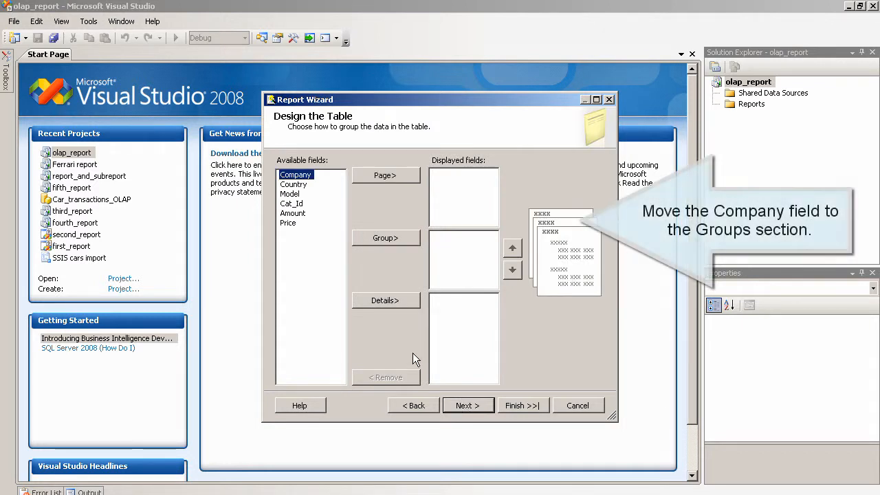
- Group the table by Company and place Country, Model, Cat_Id, Amount and Price in the details section, in that order
left_click(384, 238)
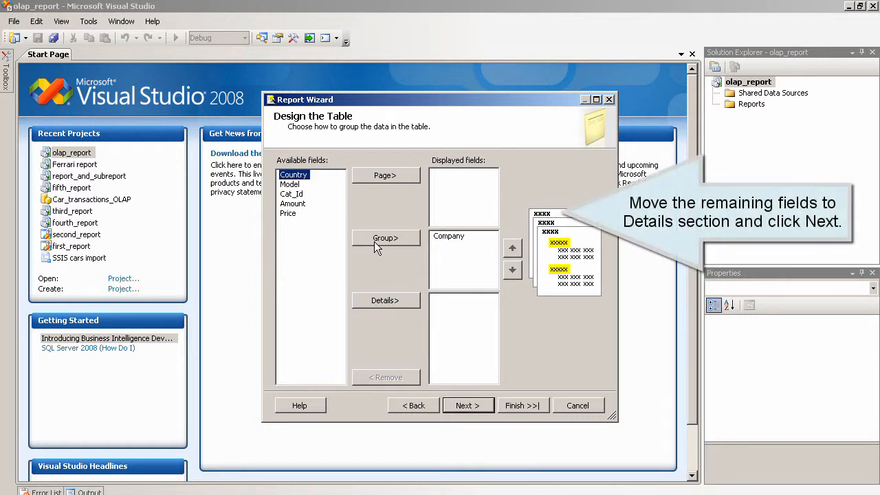
left_click(380, 301)
left_click(380, 301)
left_click(380, 301)
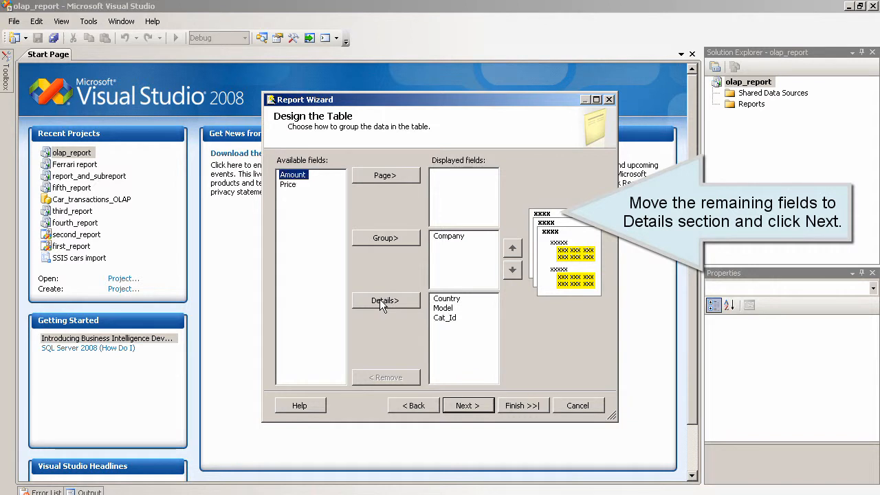
left_click(380, 301)
left_click(380, 301)
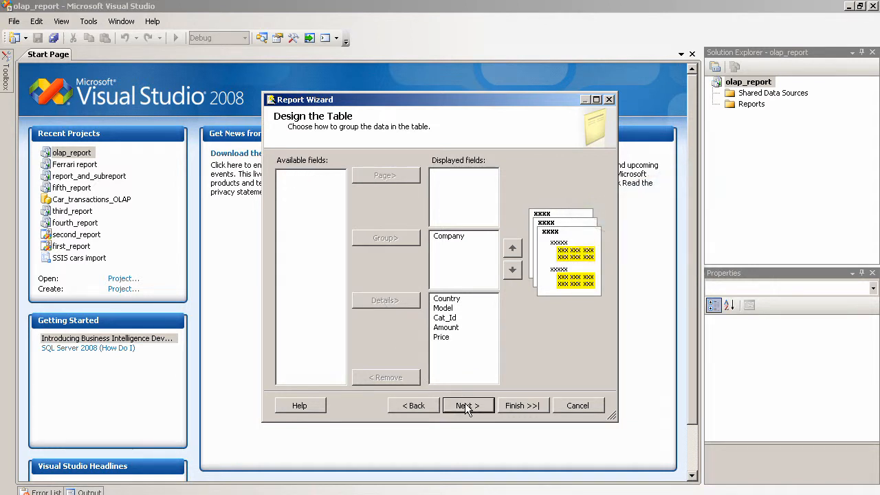
left_click(467, 406)
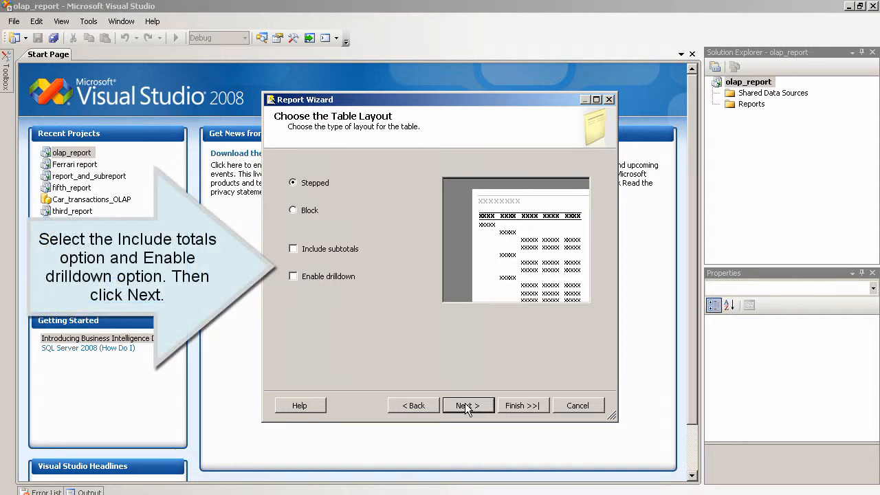
- Include subtotals and enable drilldown in the stepped table layout, keeping the Slate table style
left_click(292, 250)
left_click(294, 277)
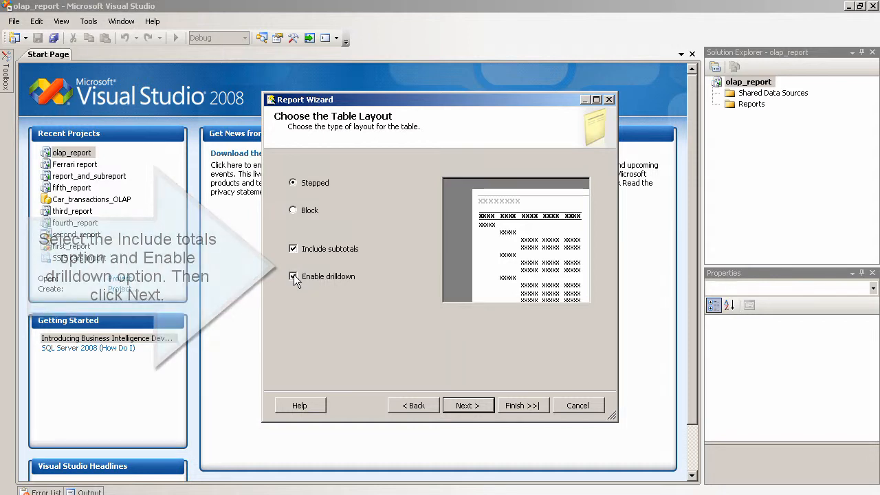
left_click(459, 404)
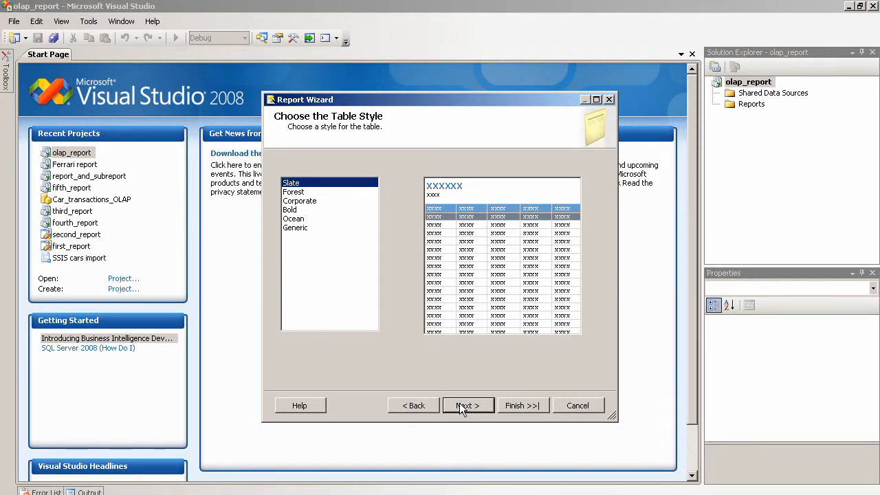
left_click(459, 404)
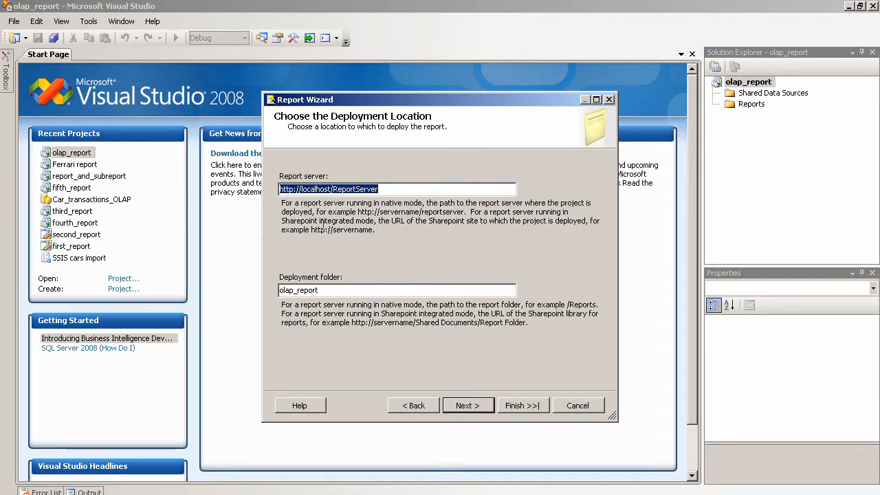
left_click_drag(301, 188, 414, 189)
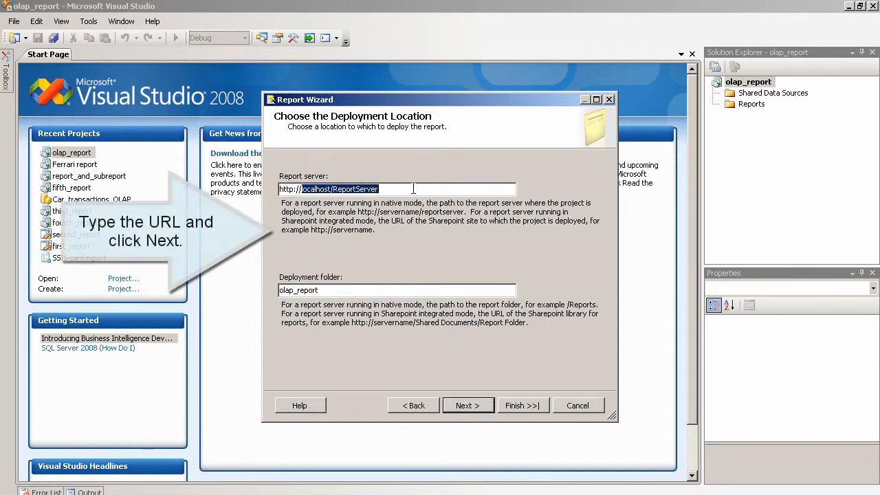
key("BackSpace")
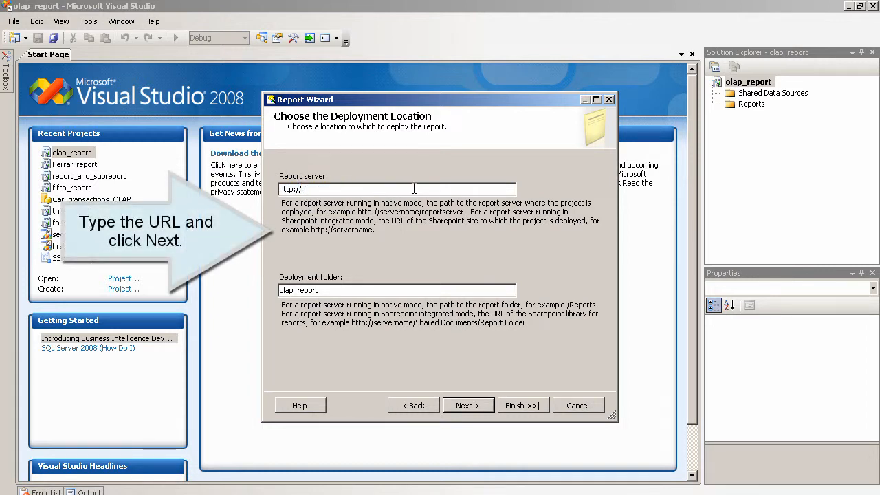
type("arturm:808")
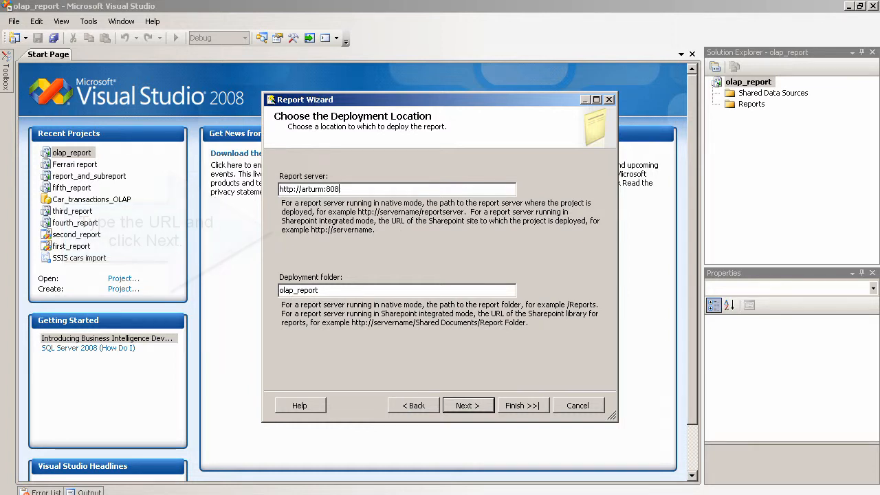
type("0/reports")
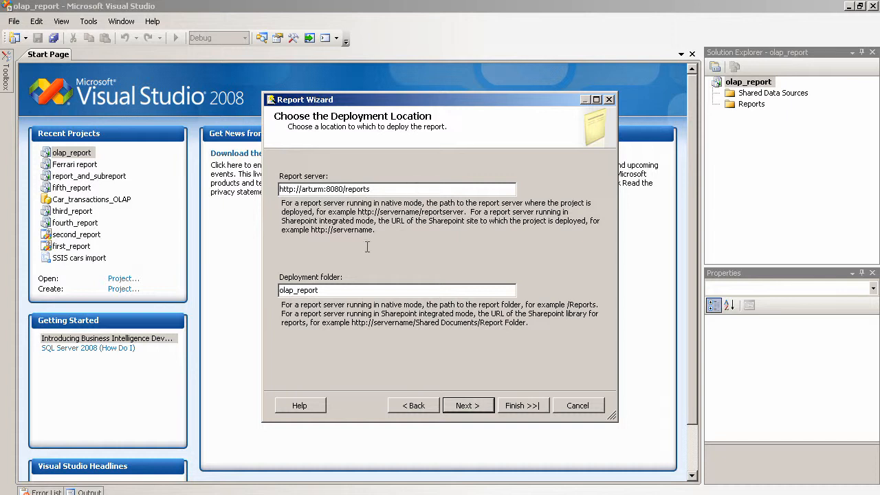
left_click(466, 406)
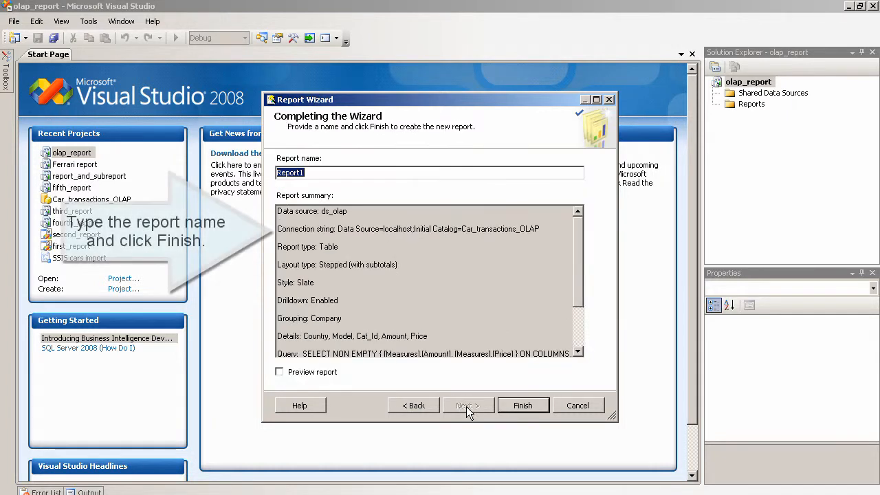
- Name the report olapReport and finish the wizard
left_click(321, 170)
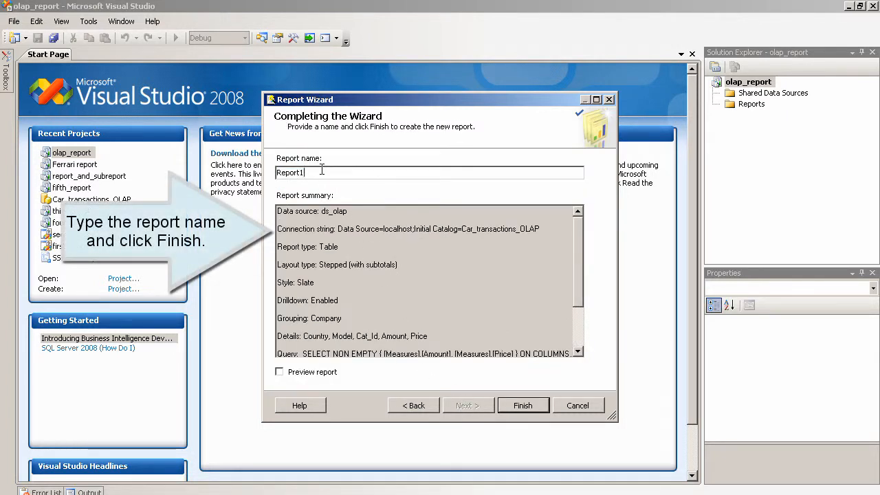
double_click(321, 171)
type("olapReport")
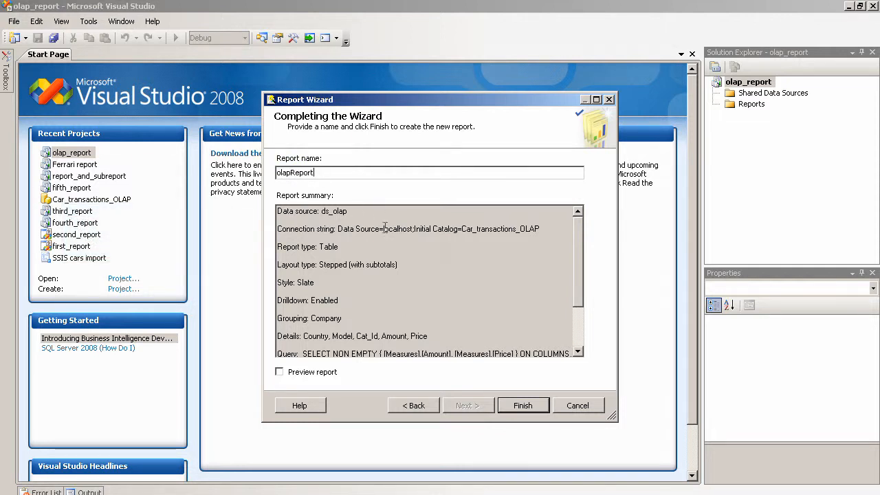
left_click(531, 407)
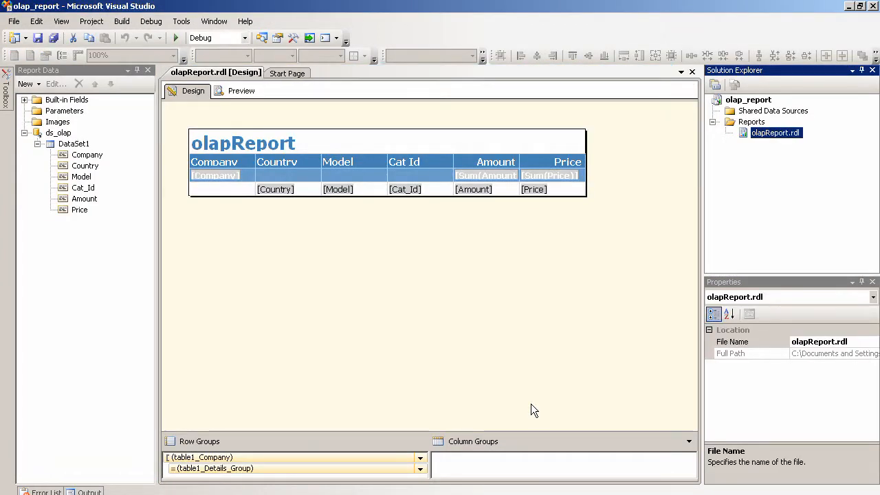
- Run the report in a maximized preview and examine the details under Aston Martin Lagonda Limited, Bayerische Motoren Werke AG, Cadillac and Mercedes-Benz
left_click(177, 39)
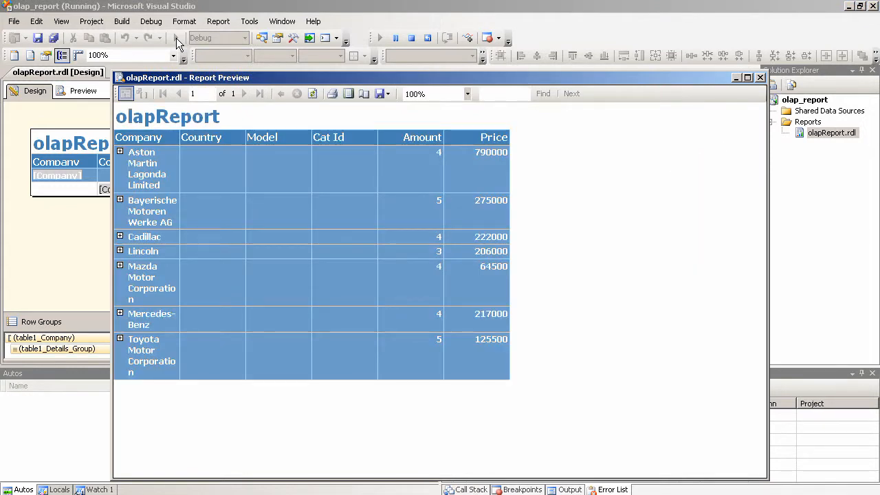
left_click(747, 78)
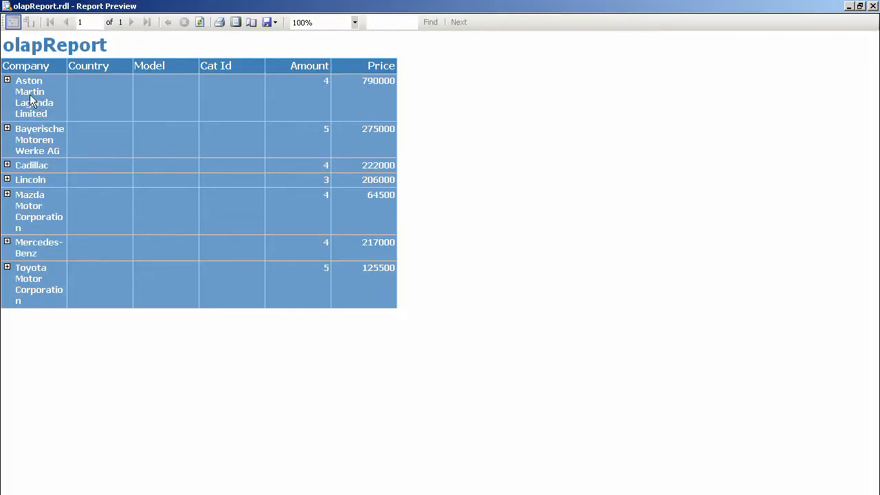
left_click(6, 81)
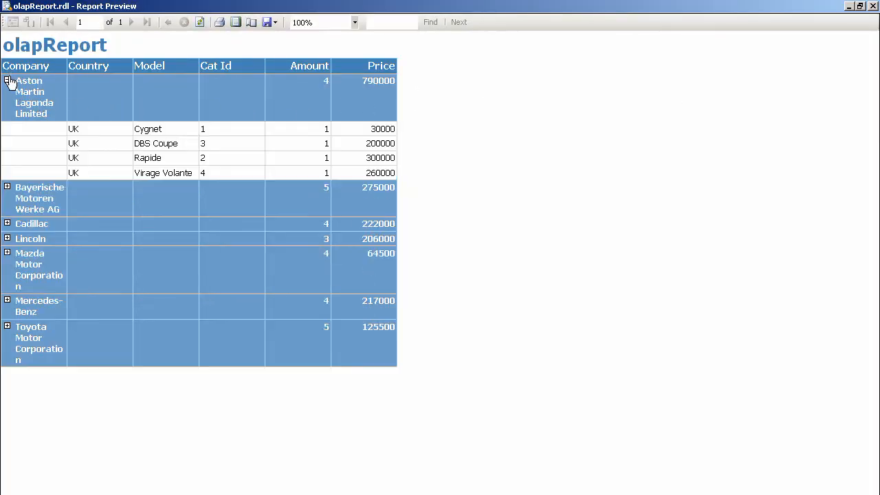
left_click(8, 188)
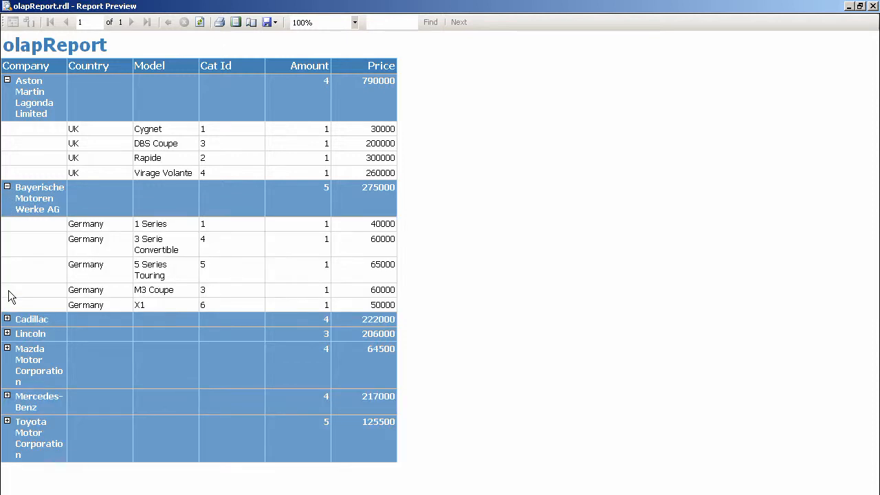
left_click(7, 319)
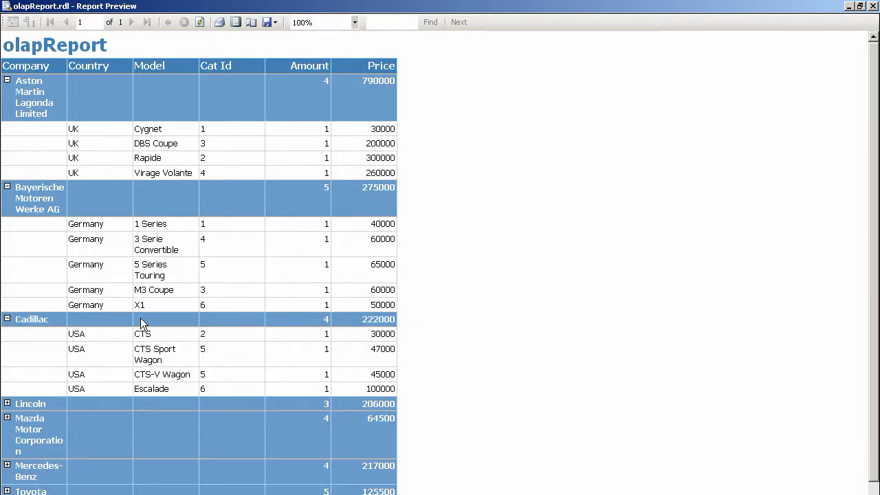
scroll(872, 198, "down", 1)
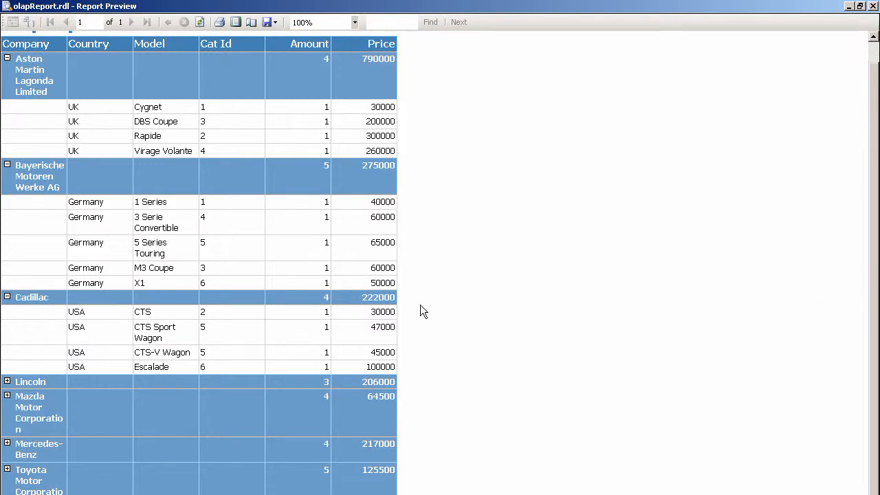
left_click(7, 443)
scroll(872, 197, "down", 3)
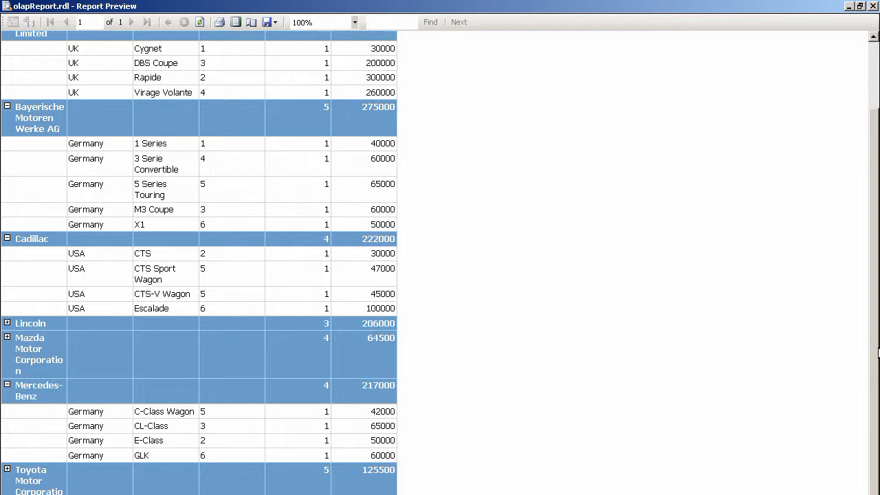
scroll(877, 303, "up", 3)
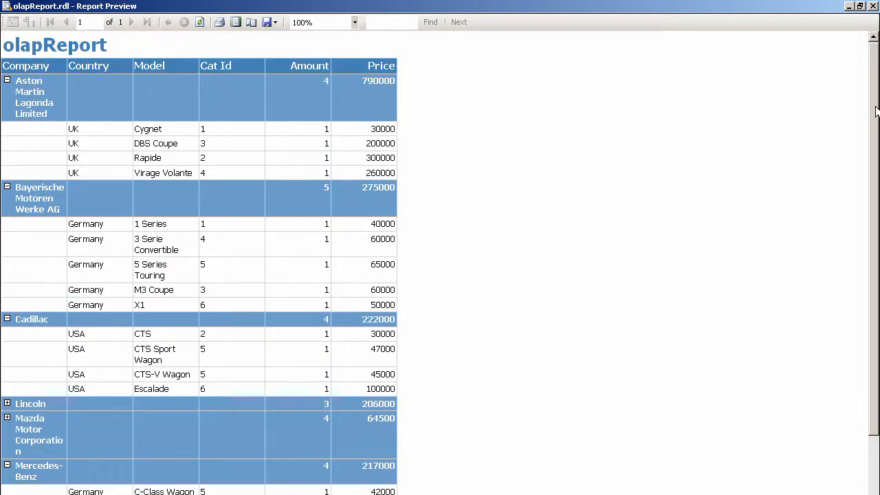
scroll(875, 172, "down", 3)
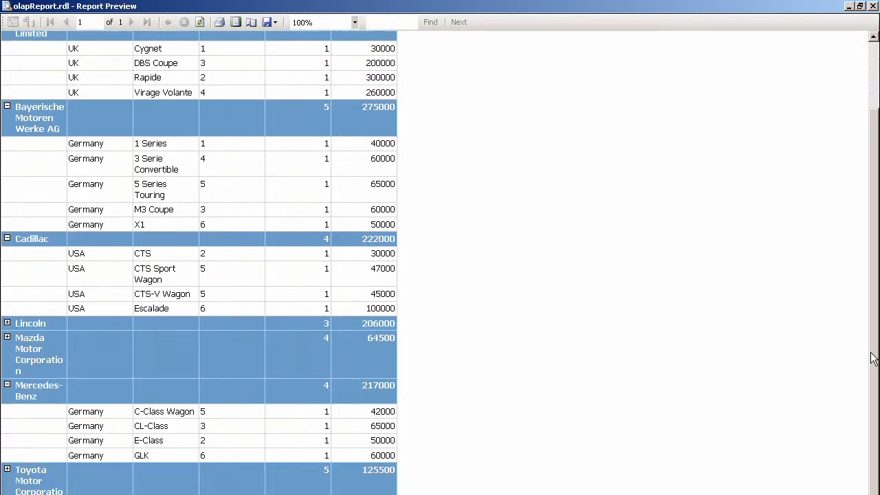